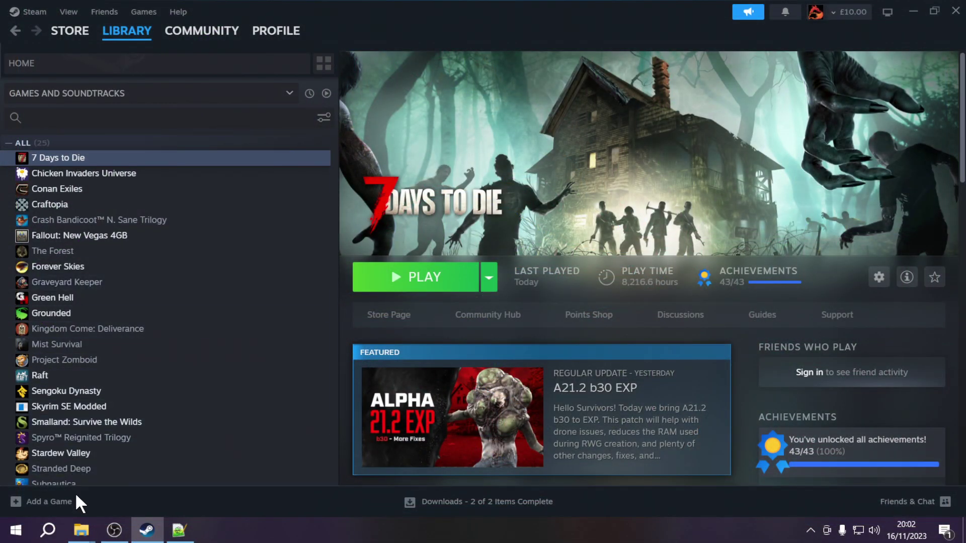
# Open the Desktop folder in a maximized Explorer window with the View tab's layout options showing
pyautogui.rightClick(90, 530)
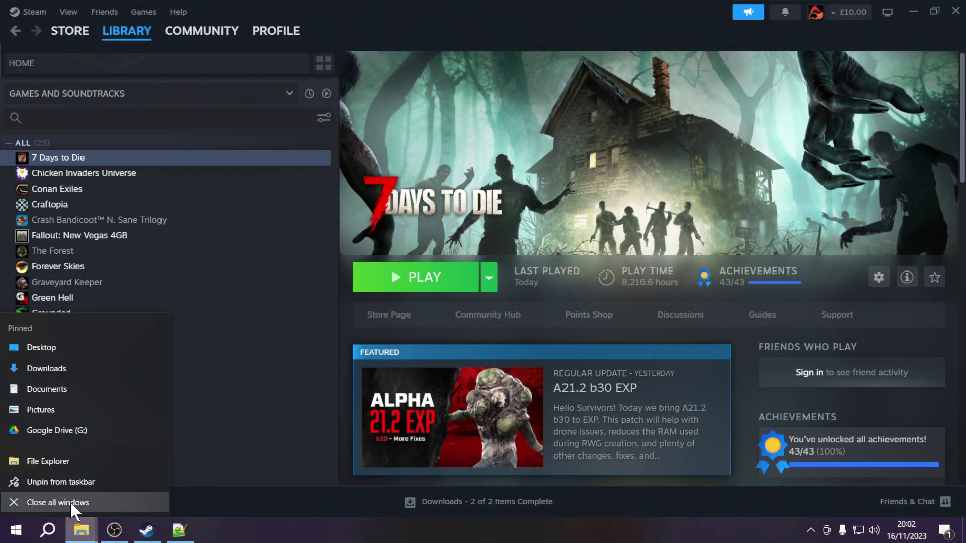
pyautogui.click(63, 347)
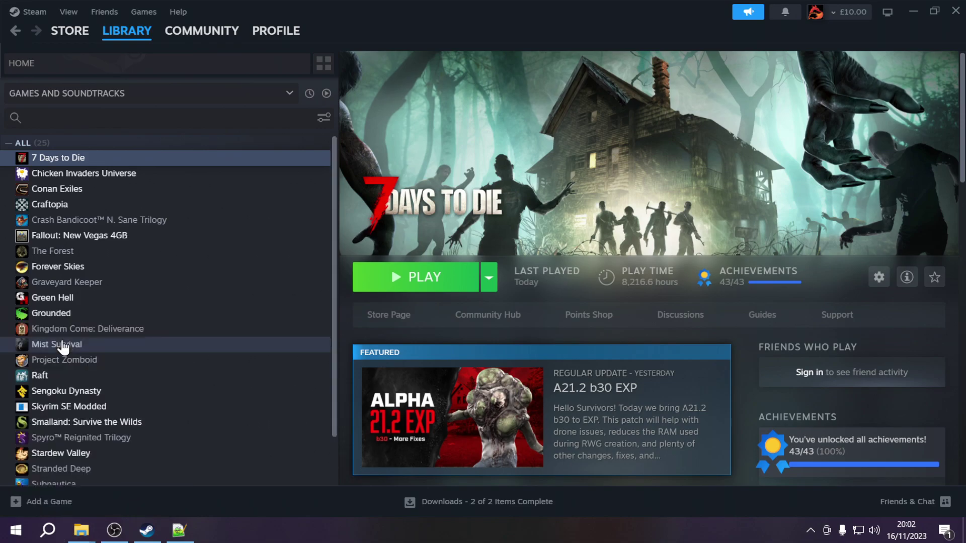
pyautogui.moveTo(243, 15); pyautogui.dragTo(475, 36)
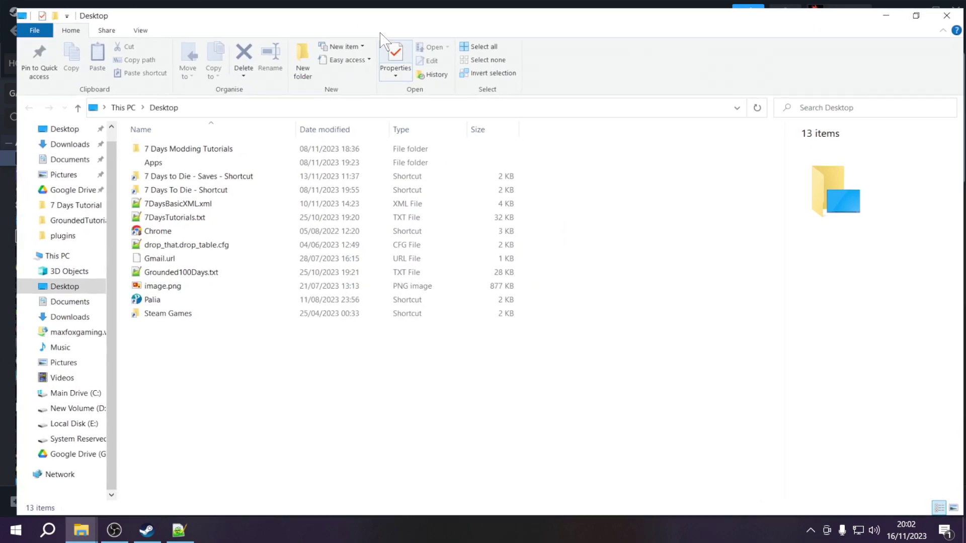
pyautogui.doubleClick(380, 33)
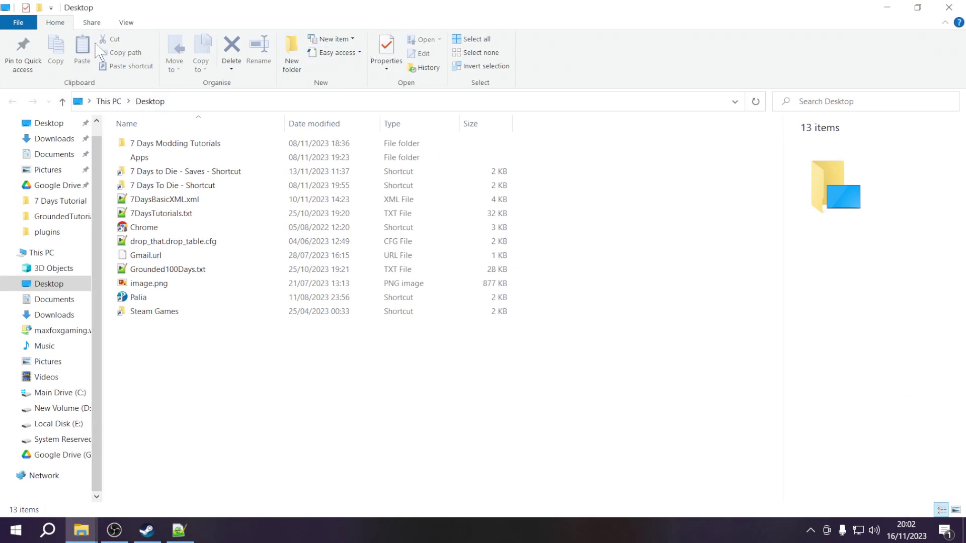
pyautogui.click(126, 23)
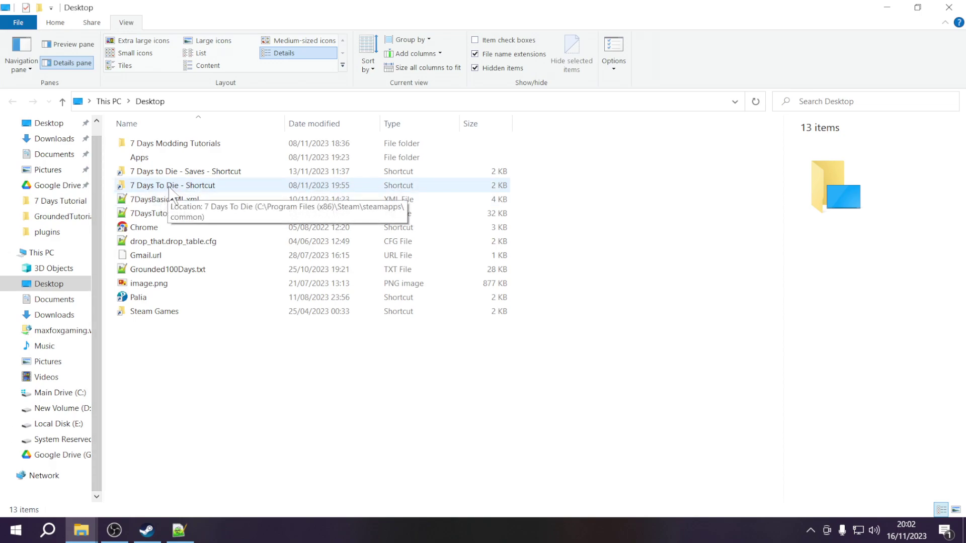
pyautogui.click(147, 531)
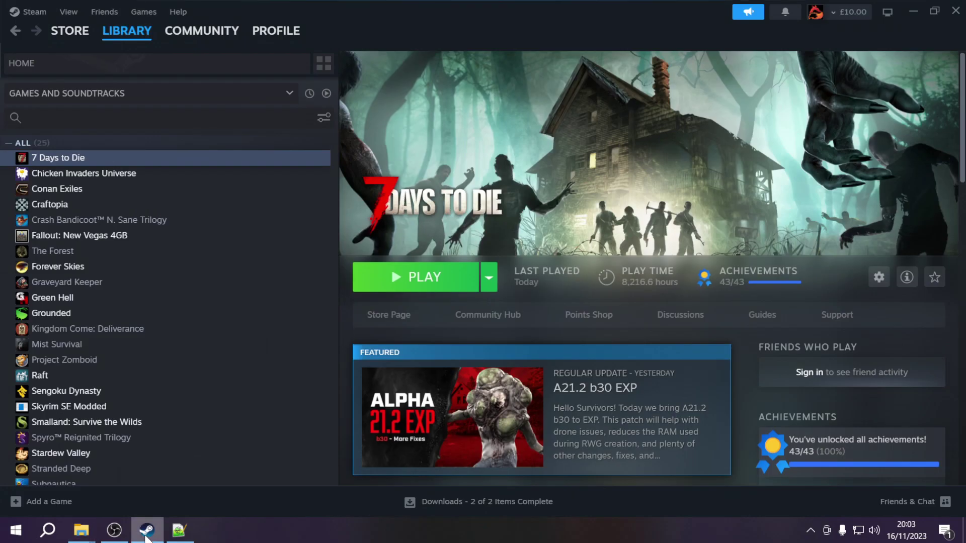
# Browse to the 7 Days to Die install folder from Steam's Installed Files properties
pyautogui.rightClick(114, 158)
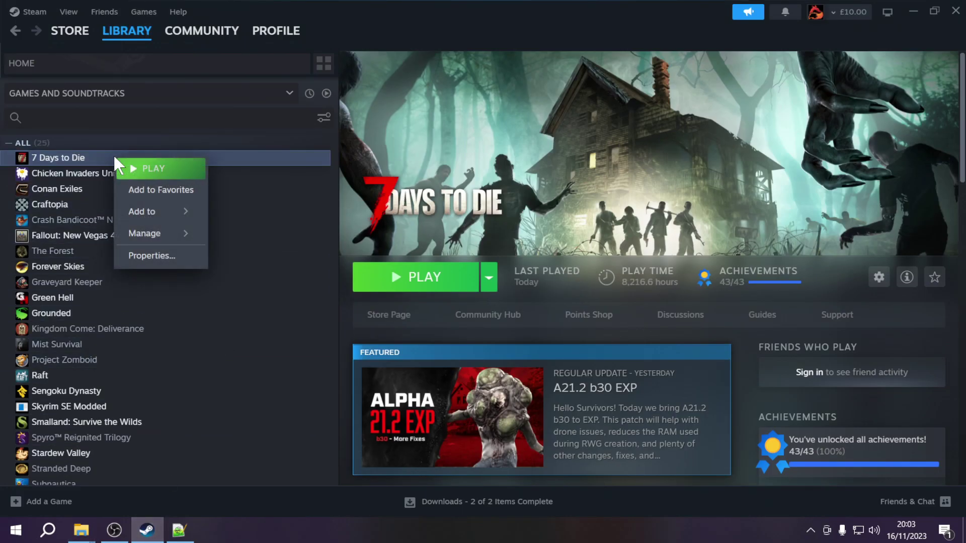
pyautogui.click(161, 257)
pyautogui.click(247, 182)
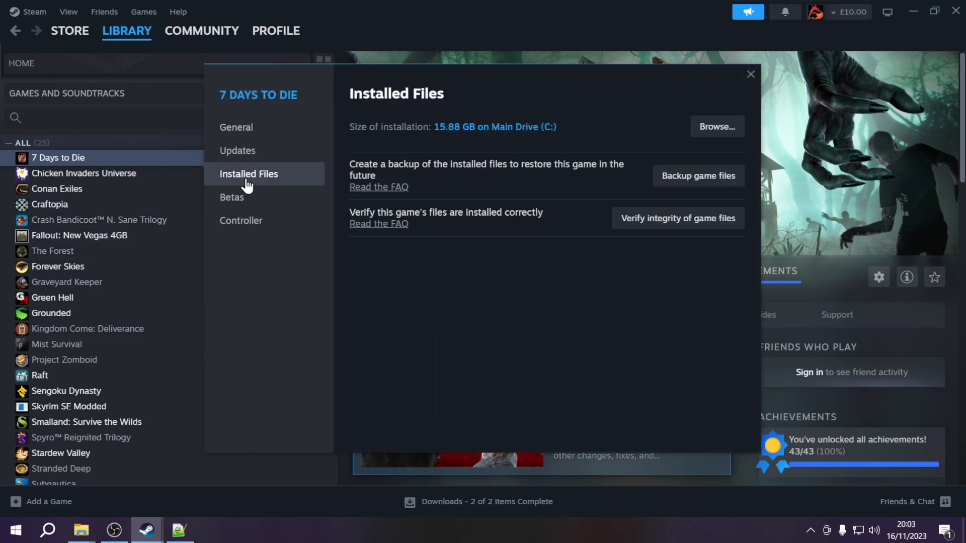
pyautogui.click(706, 131)
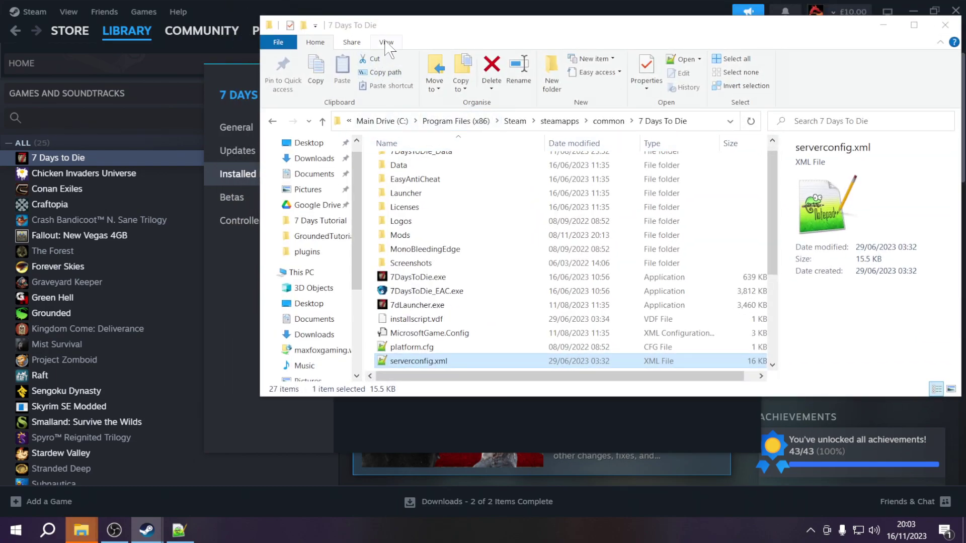
# Maximize the 7 Days To Die install folder and cut its Mods folder
pyautogui.doubleClick(429, 26)
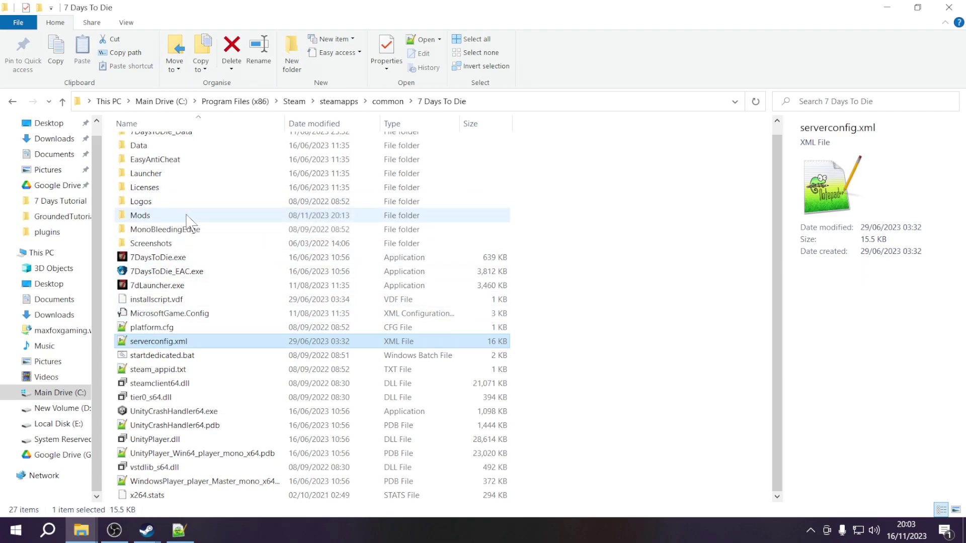
pyautogui.scroll(1, 185, 224)
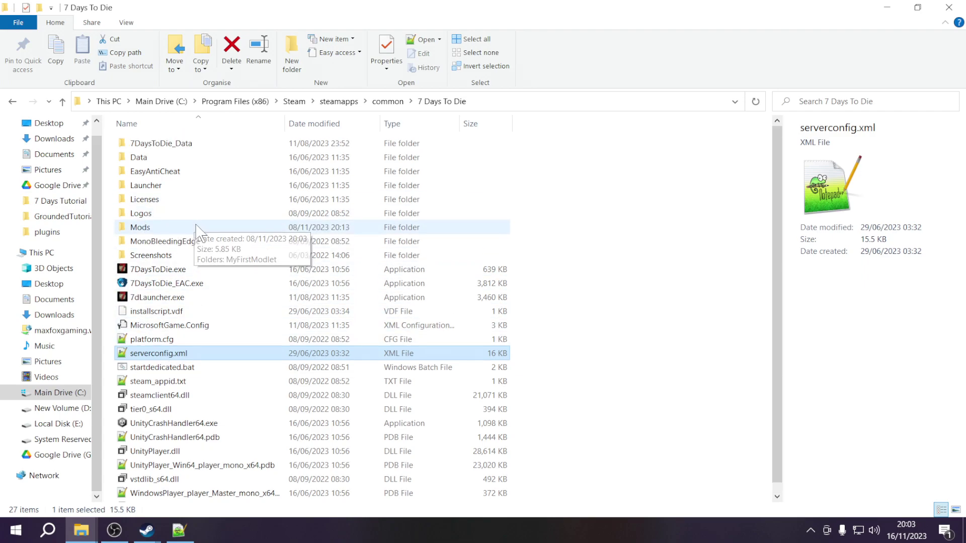
pyautogui.rightClick(178, 226)
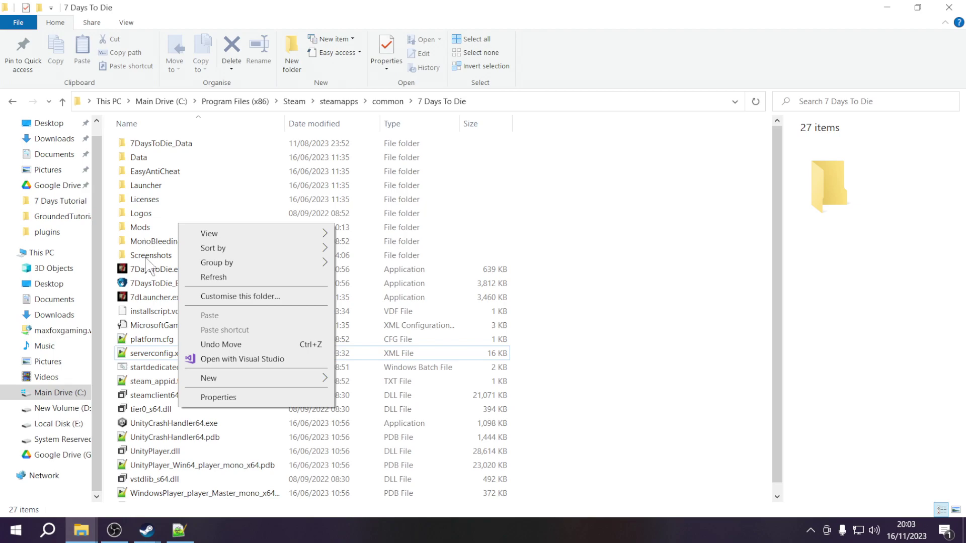
pyautogui.rightClick(147, 231)
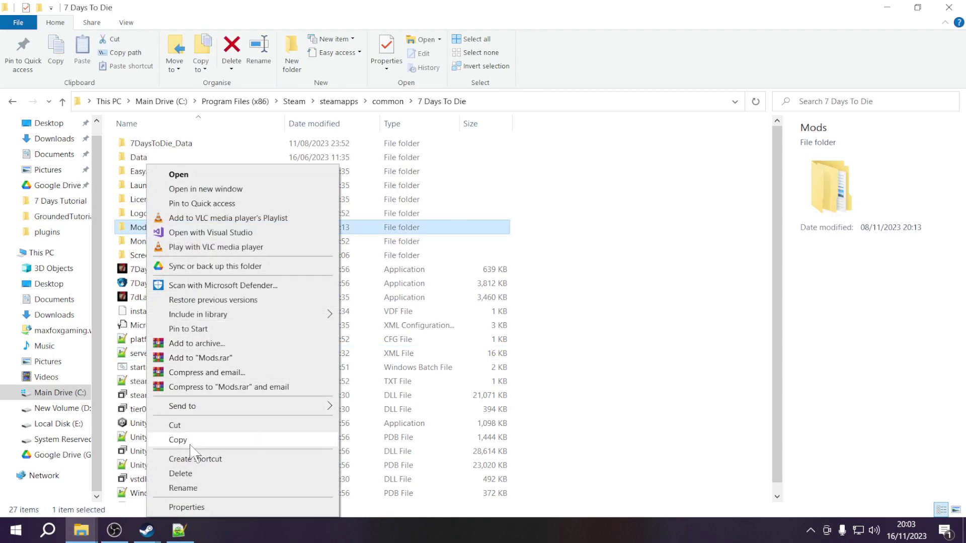
pyautogui.click(190, 427)
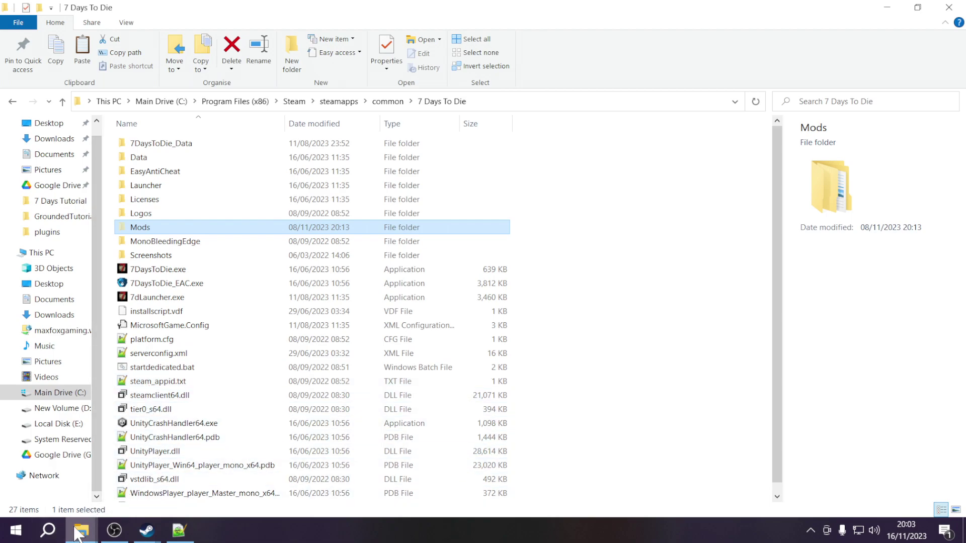
# In the Desktop window, browse This PC > Main Drive (C:) > Users to the user's profile folder
pyautogui.moveTo(75, 528)
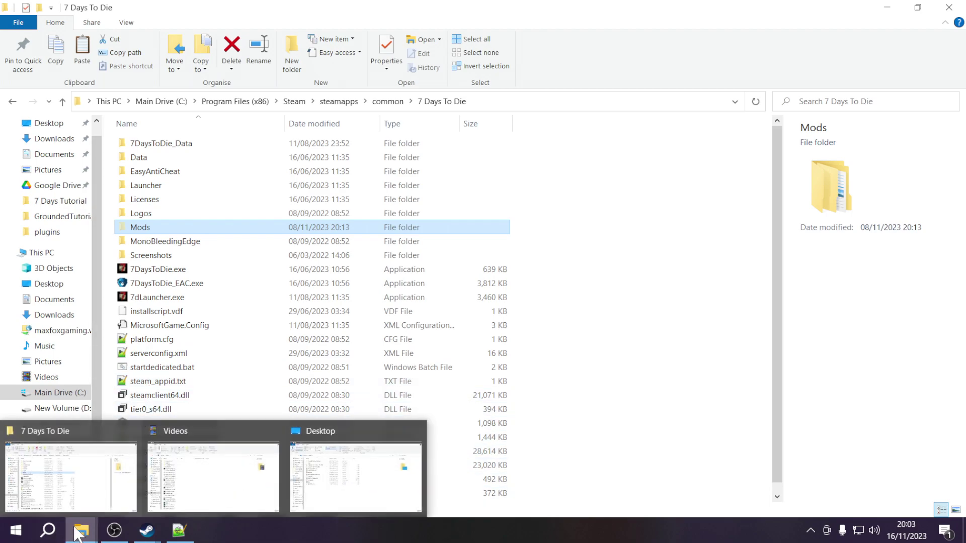
pyautogui.click(323, 467)
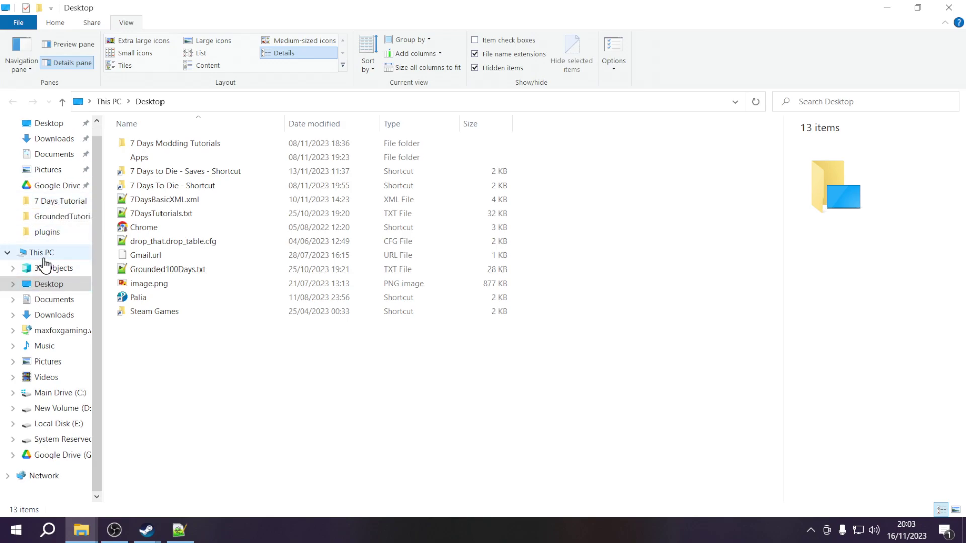
pyautogui.click(43, 257)
pyautogui.doubleClick(187, 287)
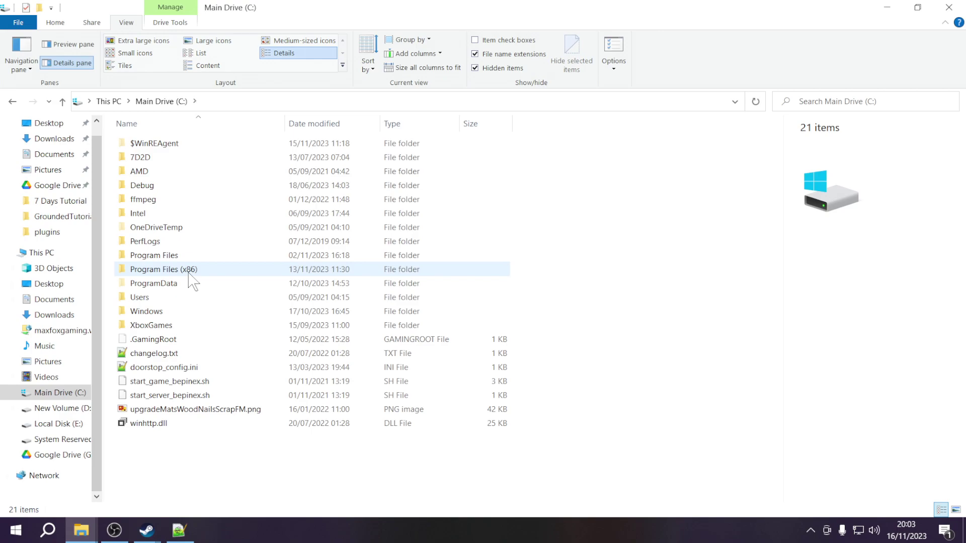
pyautogui.doubleClick(160, 300)
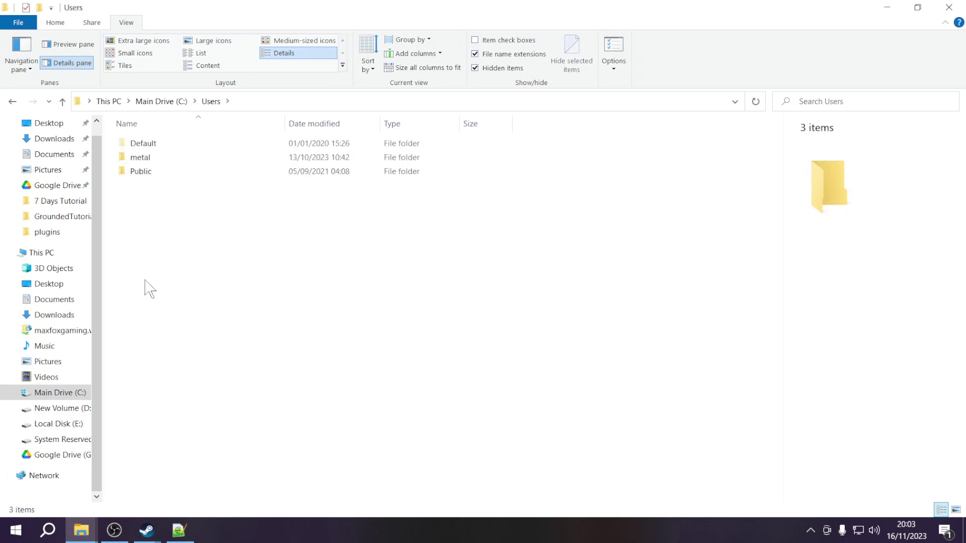
pyautogui.doubleClick(168, 161)
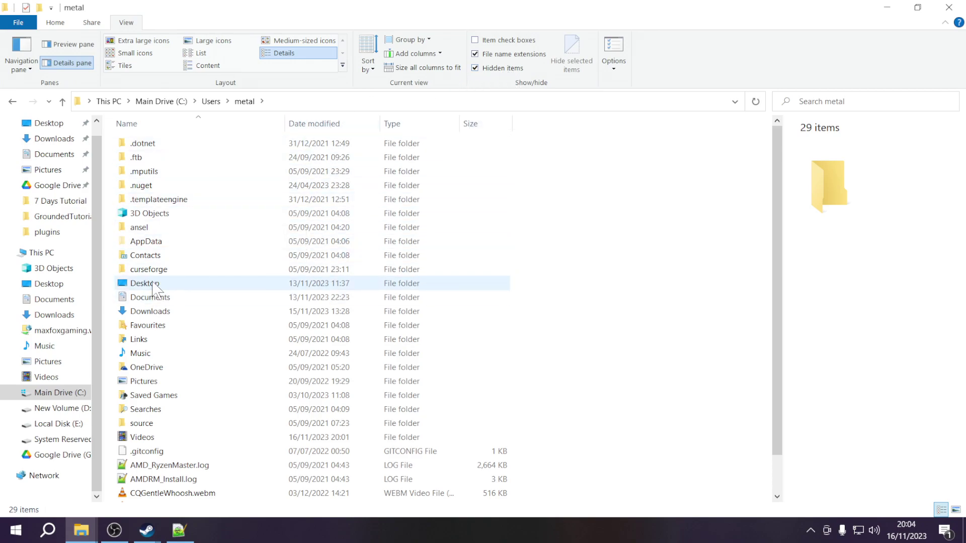
# Go into AppData\Roaming\7DaysToDie and paste the Mods folder there
pyautogui.doubleClick(172, 244)
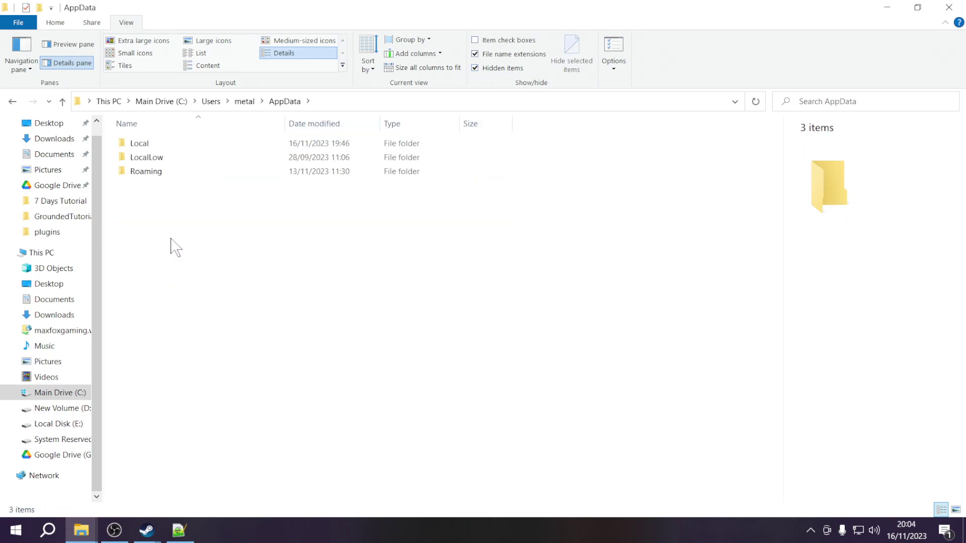
pyautogui.doubleClick(145, 171)
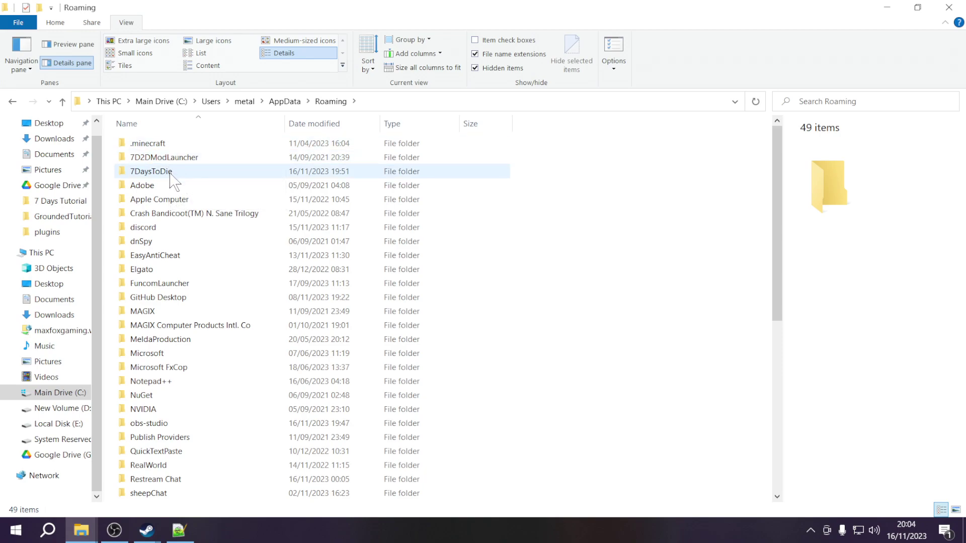
pyautogui.doubleClick(171, 173)
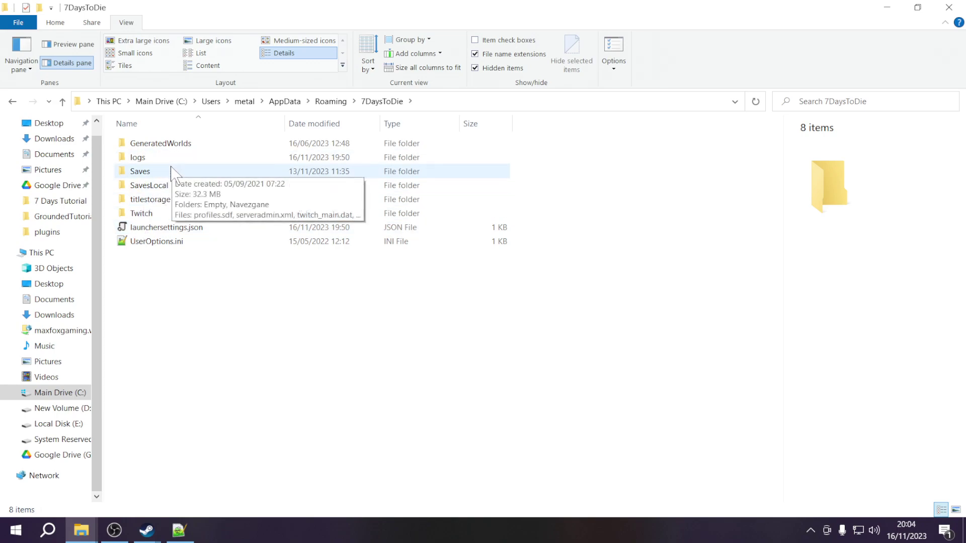
pyautogui.rightClick(178, 279)
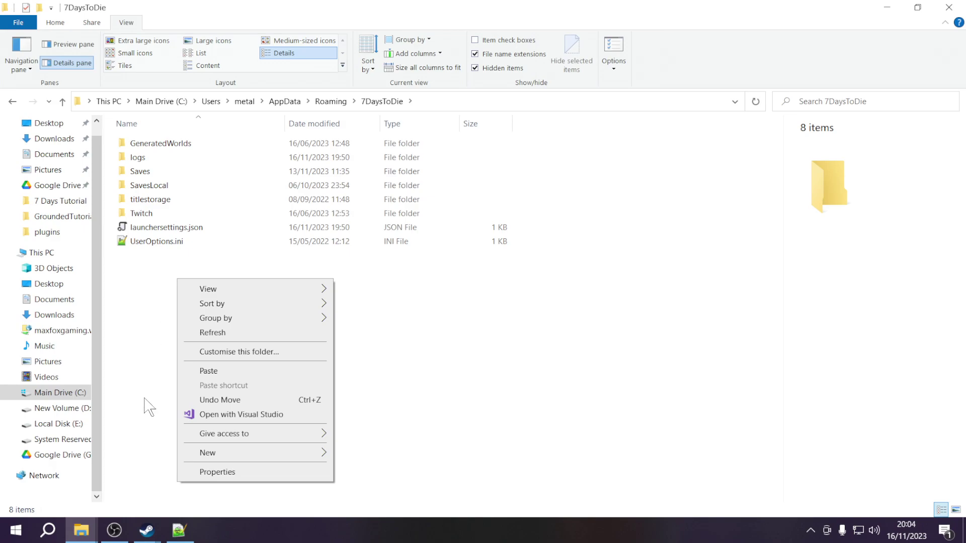
pyautogui.click(216, 373)
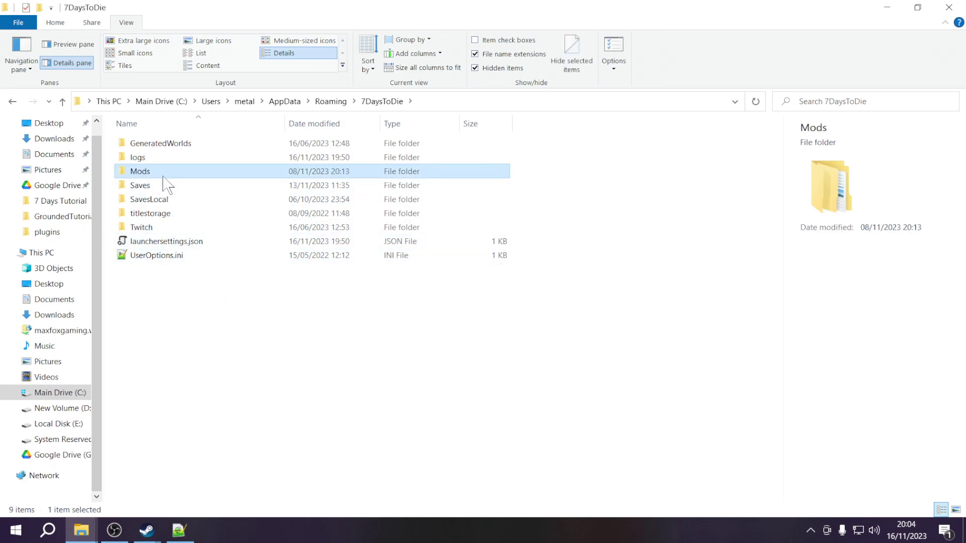
pyautogui.click(201, 323)
pyautogui.doubleClick(161, 171)
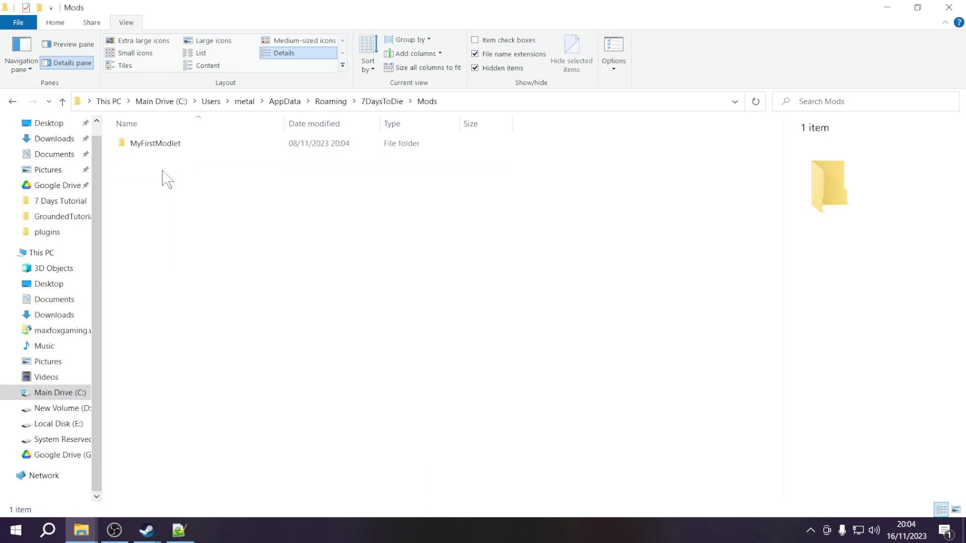
pyautogui.hotkey('alt', 'Left')
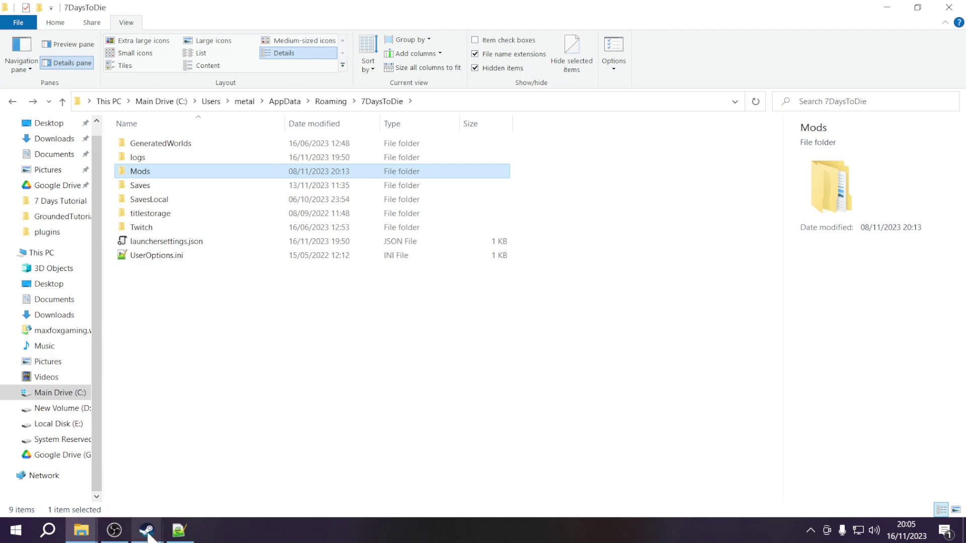
pyautogui.moveTo(147, 538)
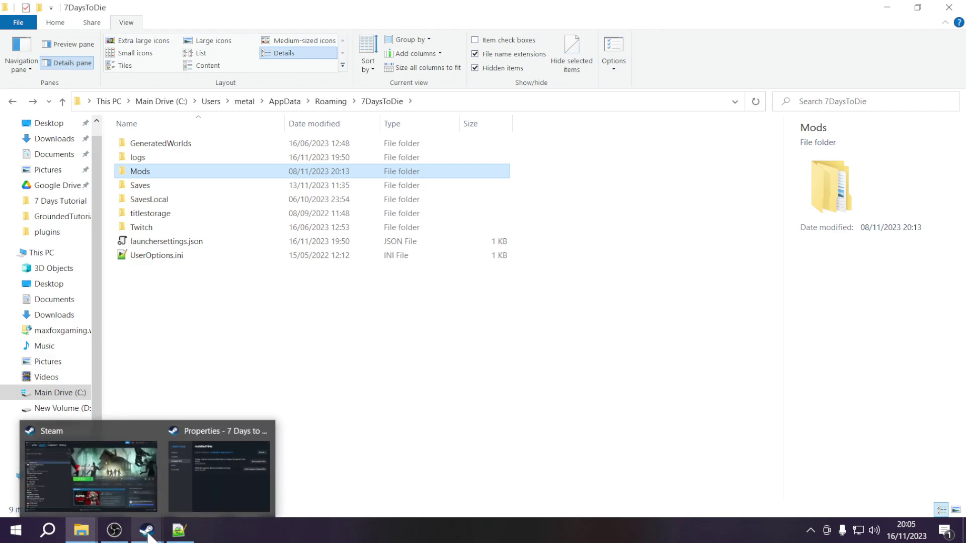
# Launch 7 Days to Die from the Steam library window
pyautogui.click(153, 493)
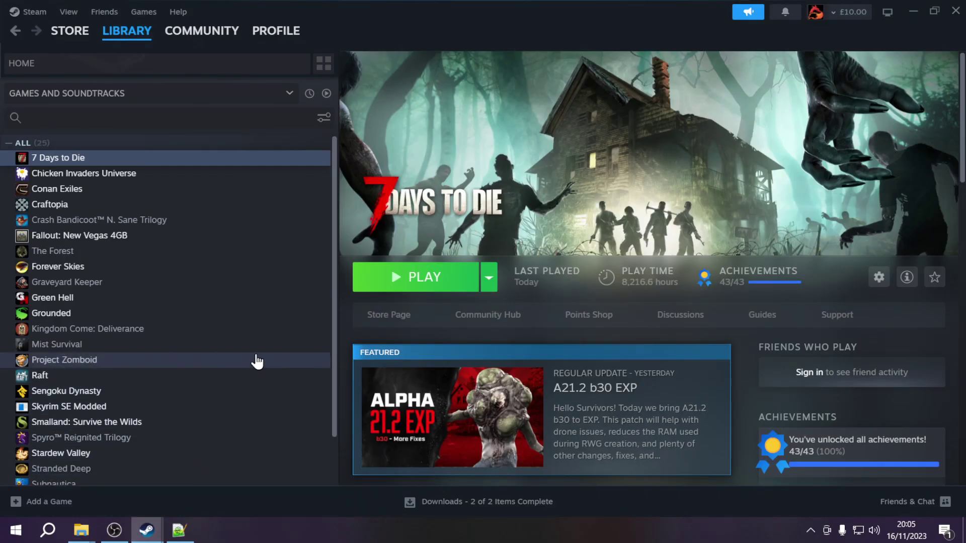
pyautogui.click(427, 289)
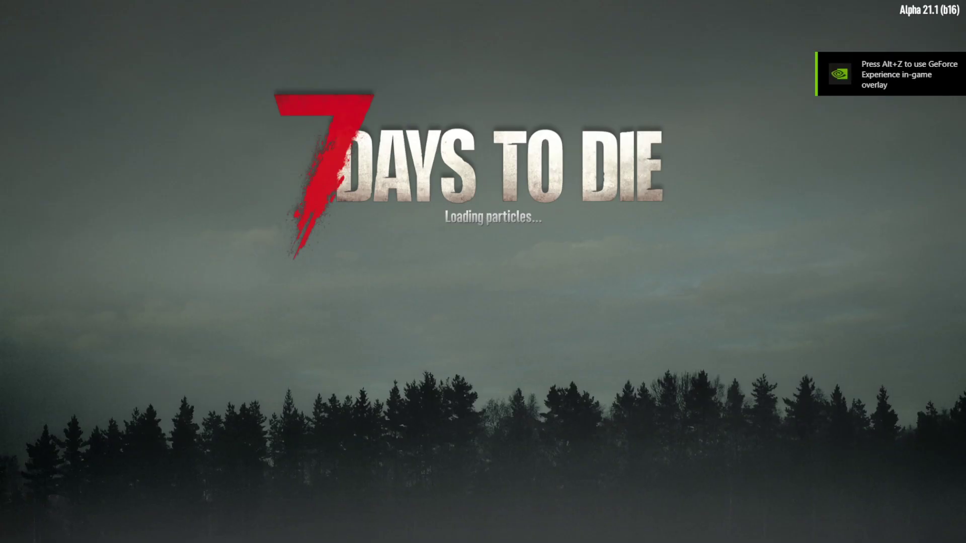
# Check the F1 console log for MyFirstModlet loading, then go to Continue Game
pyautogui.press('F1')
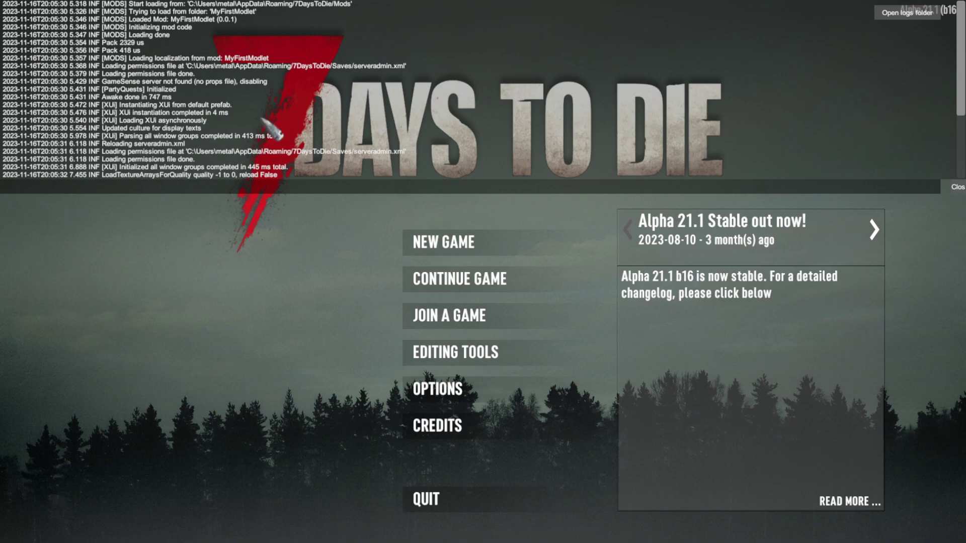
pyautogui.click(438, 280)
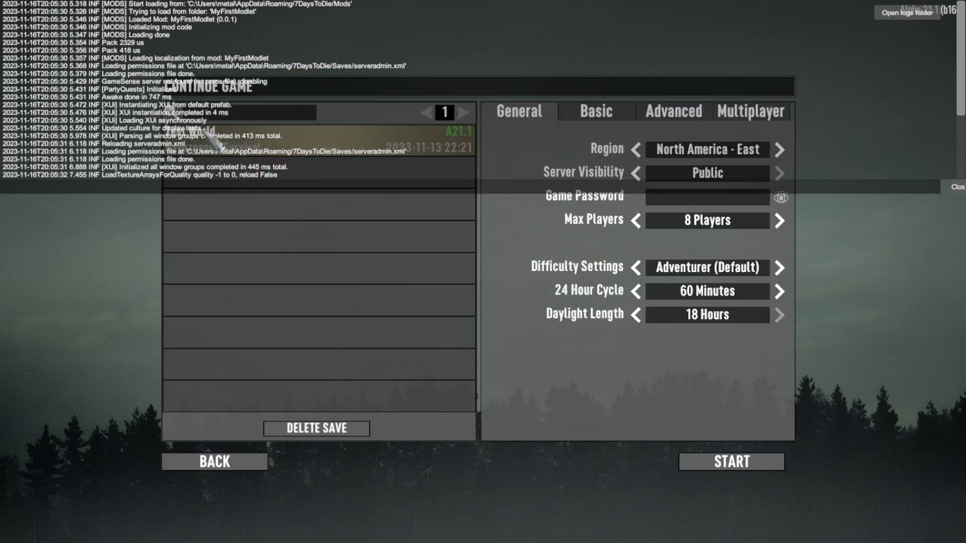
# Start the A21.1 save and walk forward toward the forge
pyautogui.click(714, 468)
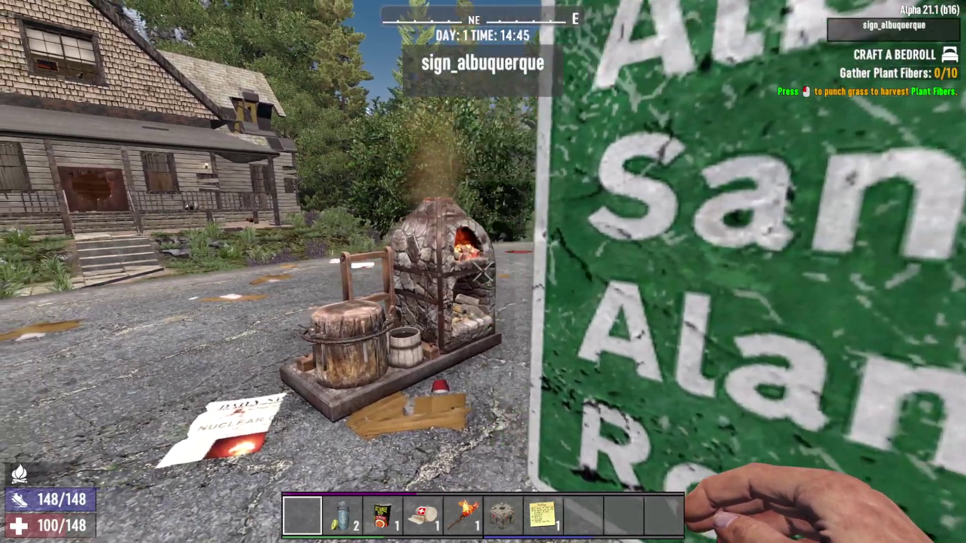
pyautogui.press('w')
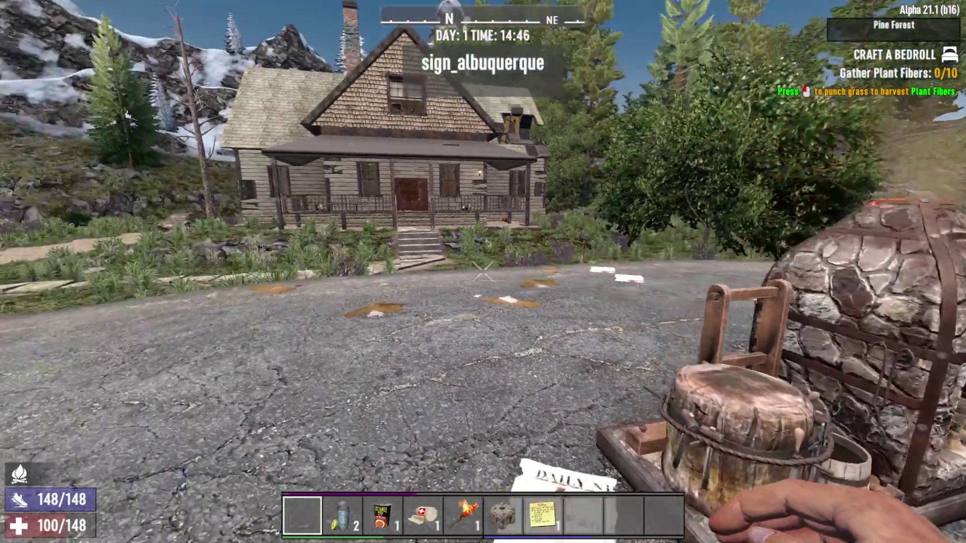
# Search crafting recipes for 'acid' and view the Bottle of Acid recipe
pyautogui.press('Tab')
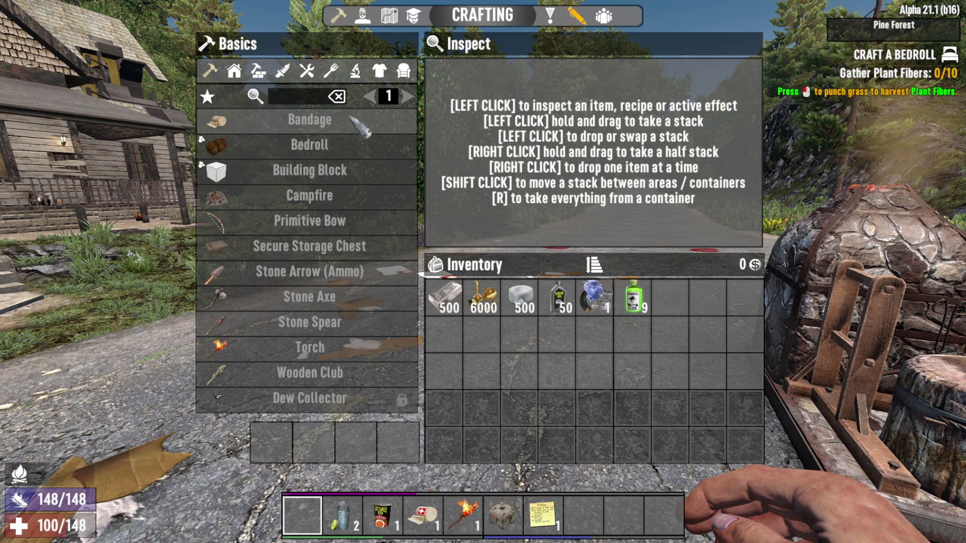
pyautogui.write('aci')
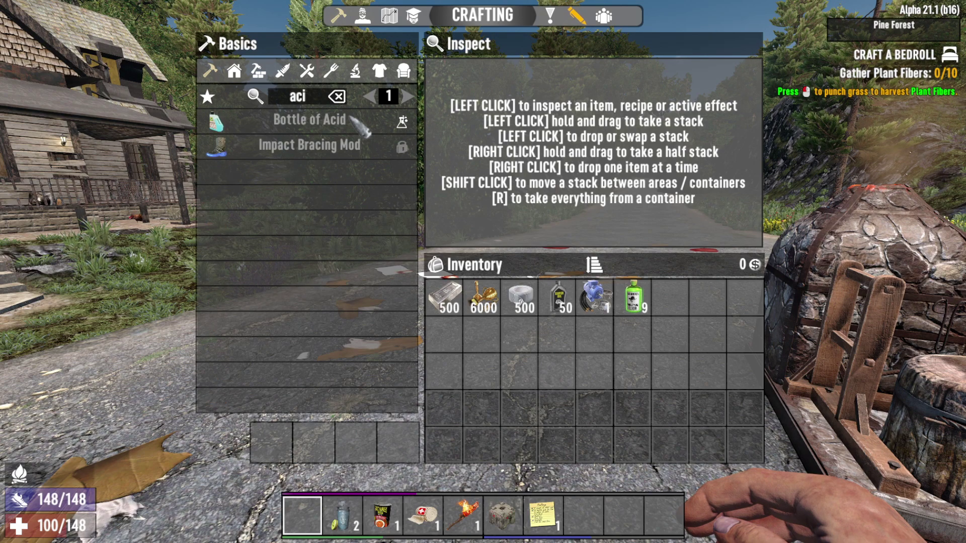
pyautogui.write('d')
pyautogui.click(352, 117)
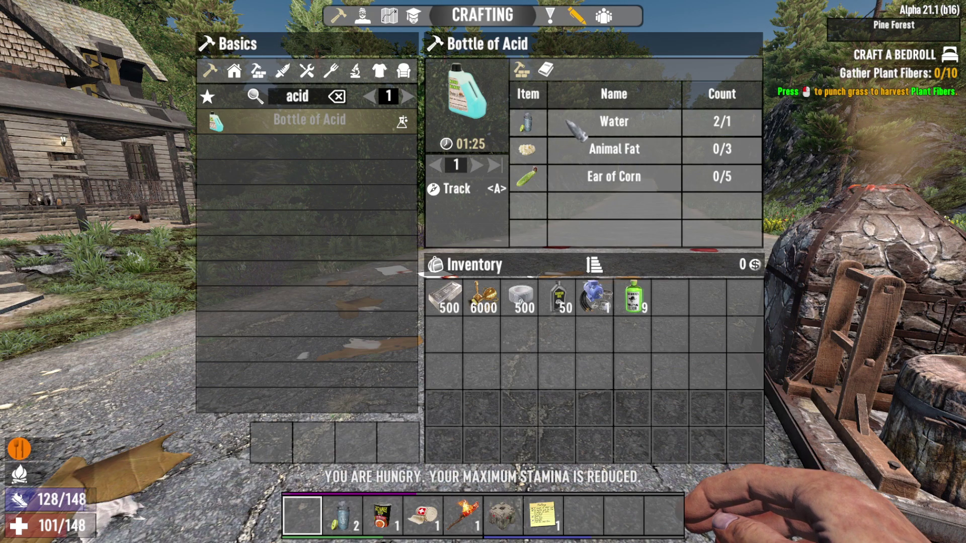
# Close the crafting menu and quit the game from the pause menu
pyautogui.press('Escape')
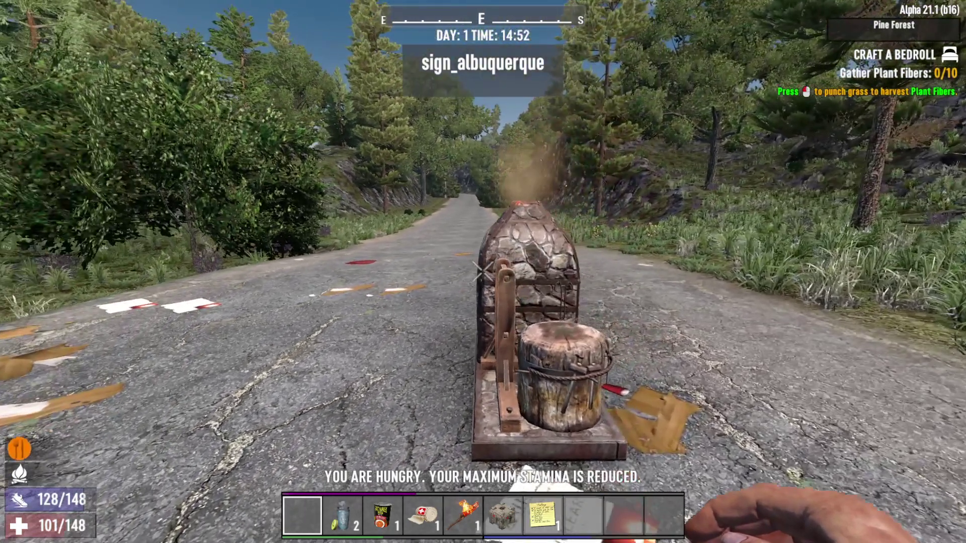
pyautogui.press('Escape')
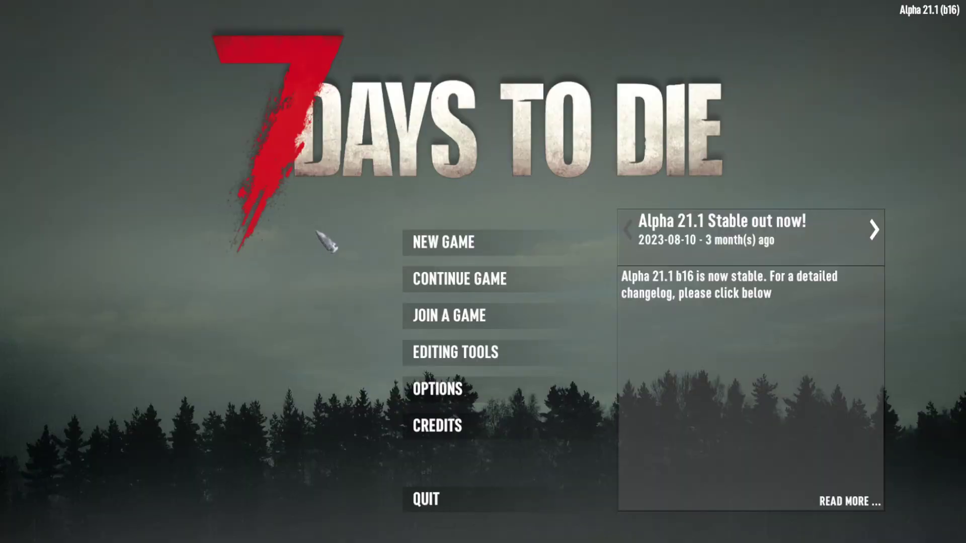
pyautogui.click(433, 499)
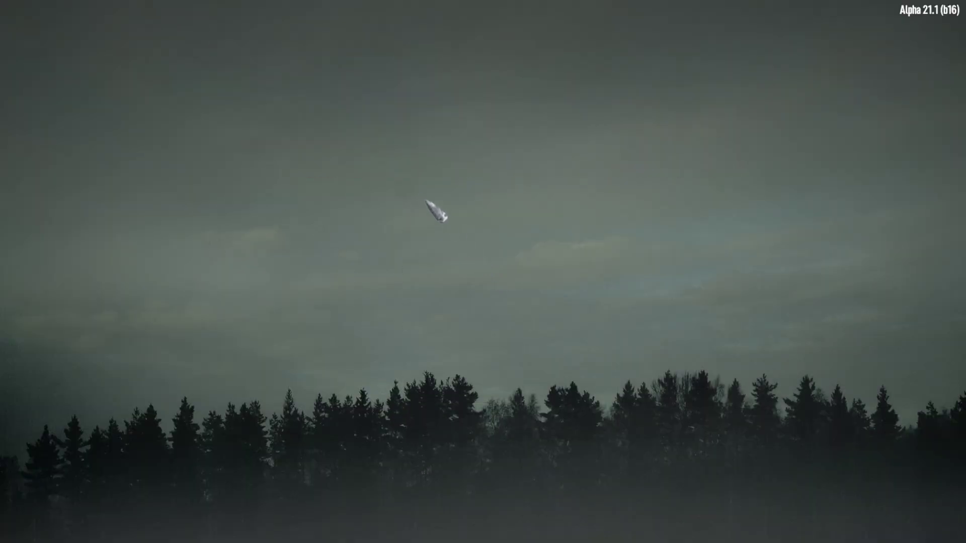
pyautogui.hotkey('alt', 'Tab')
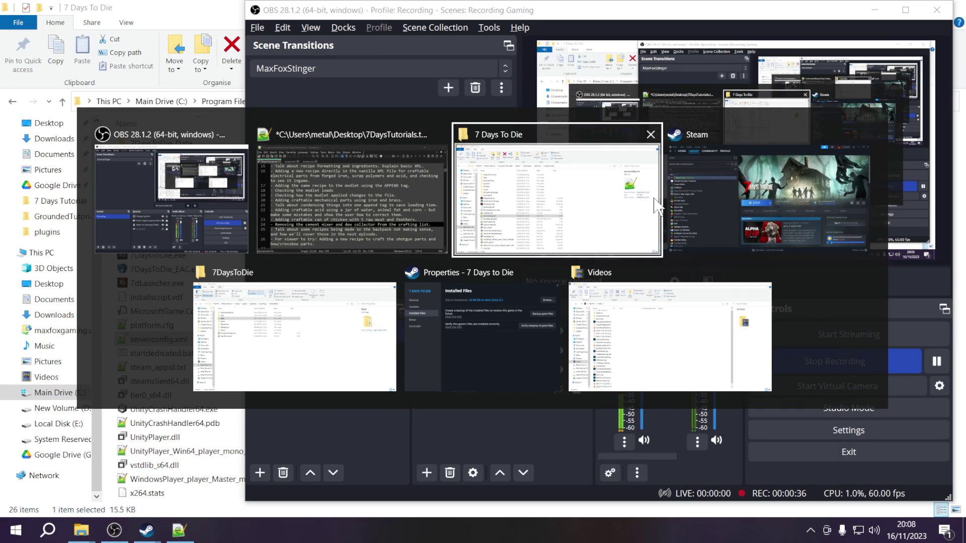
# Bring the Steam library window showing the 7 Days to Die page to the front
pyautogui.click(675, 204)
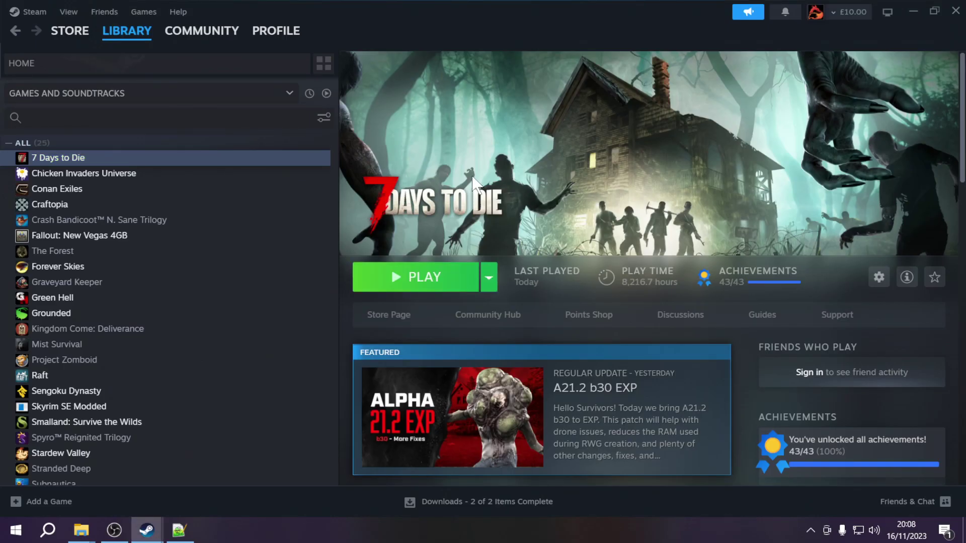